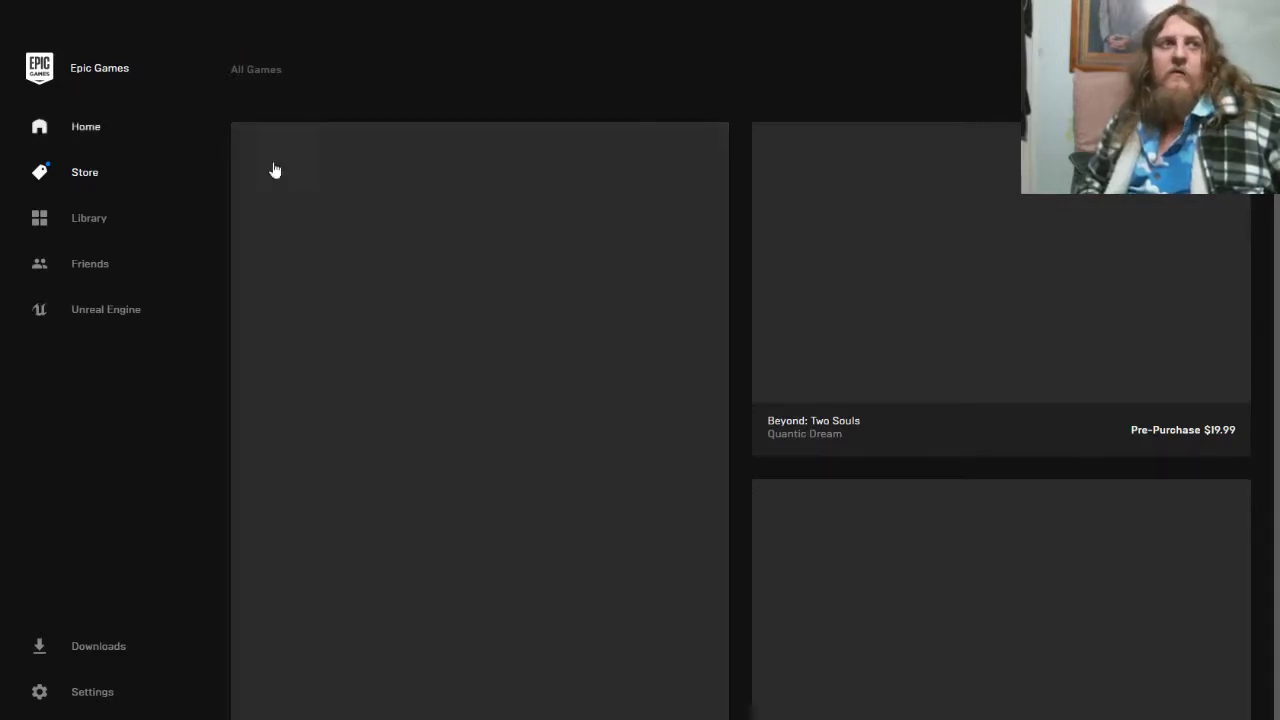
# Step: Scroll past the Store's blank game tiles, then switch to the empty game Library
pyautogui.scroll(-2, 383, 228)
pyautogui.scroll(-3, 383, 228)
pyautogui.scroll(5, 423, 286)
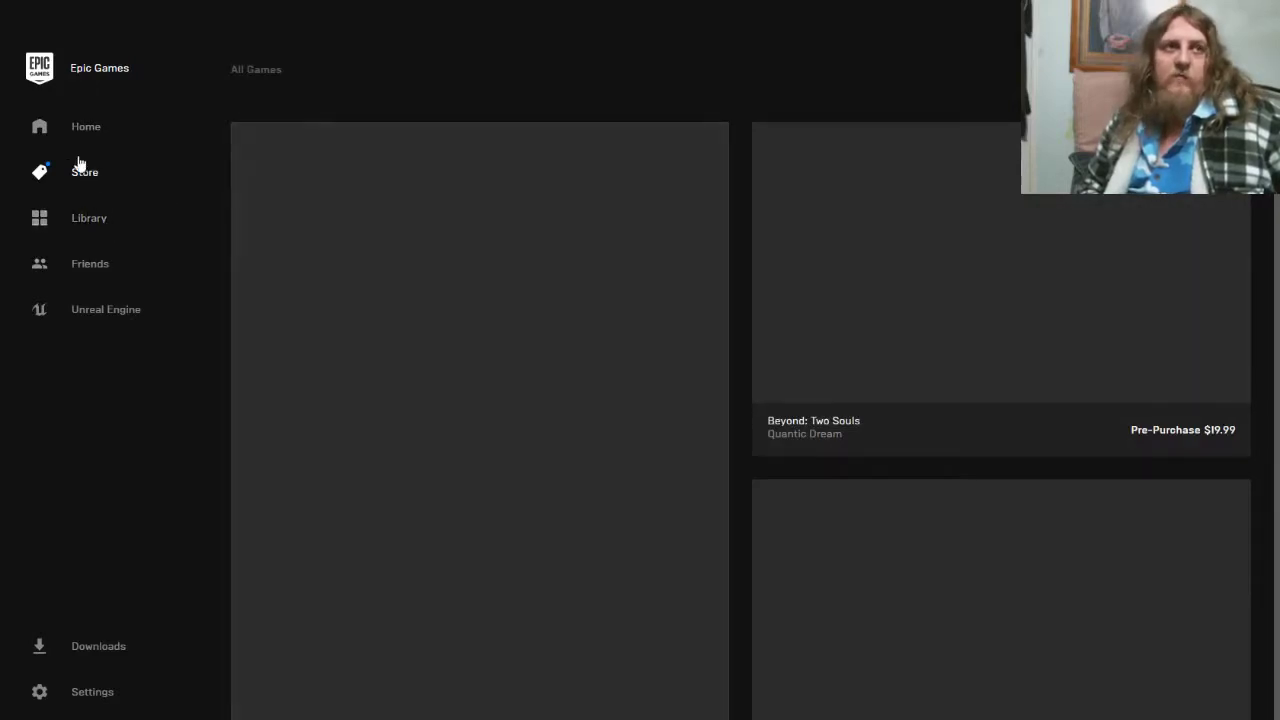
pyautogui.click(84, 217)
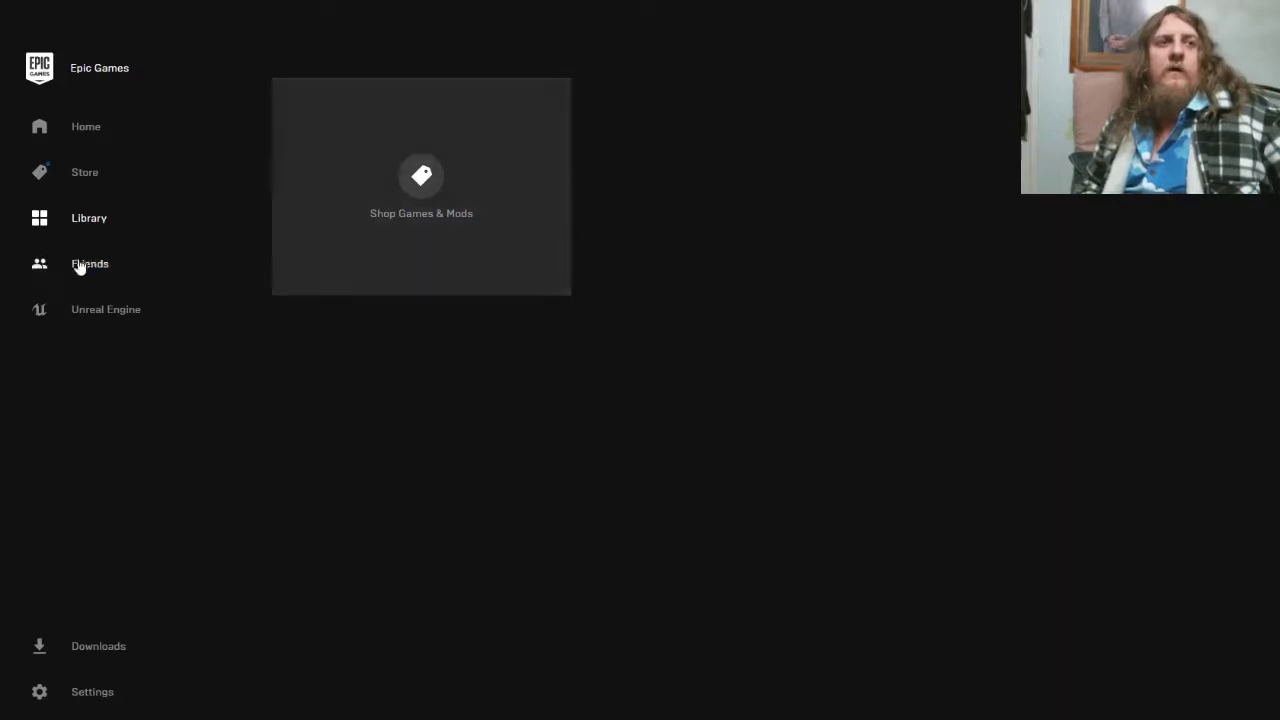
# Step: Switch to the Unreal Engine section and scroll its page, finding the content still blank
pyautogui.click(86, 312)
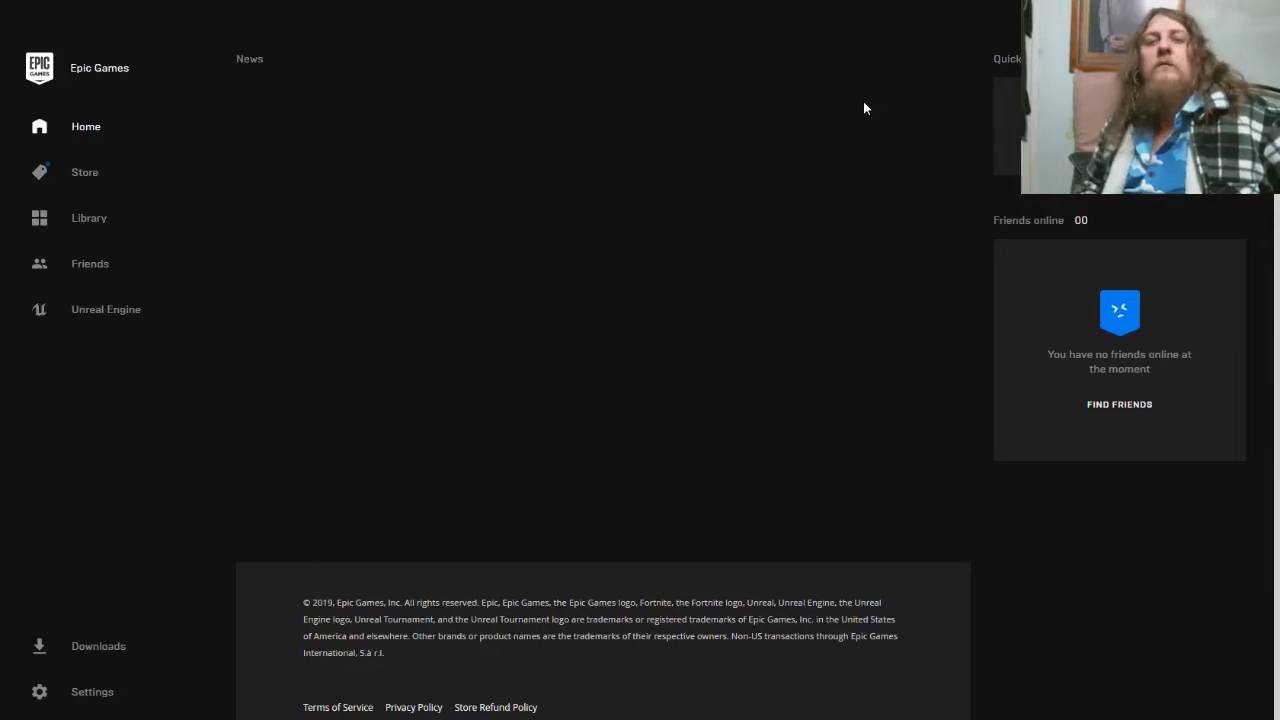
pyautogui.scroll(-1, 629, 290)
pyautogui.scroll(1, 636, 290)
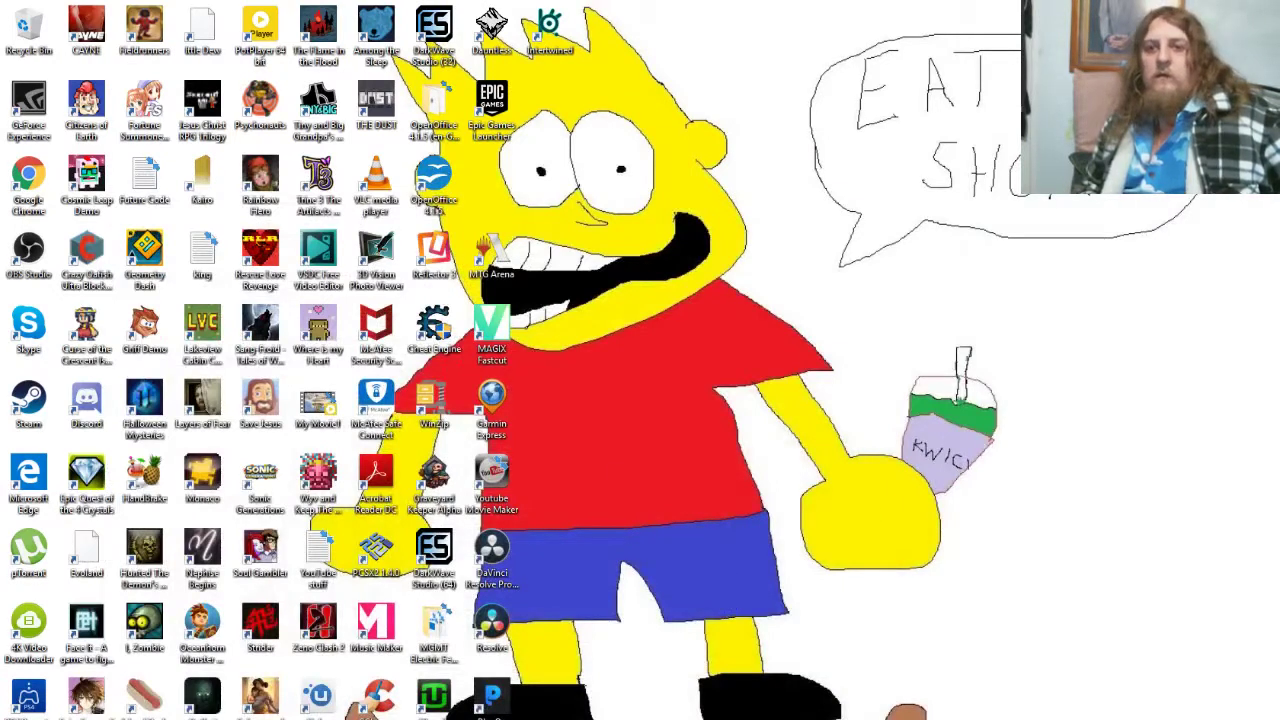
# Step: Exit Epic Games Launcher completely from its icon in the system tray
pyautogui.click(1088, 719)
pyautogui.rightClick(1043, 716)
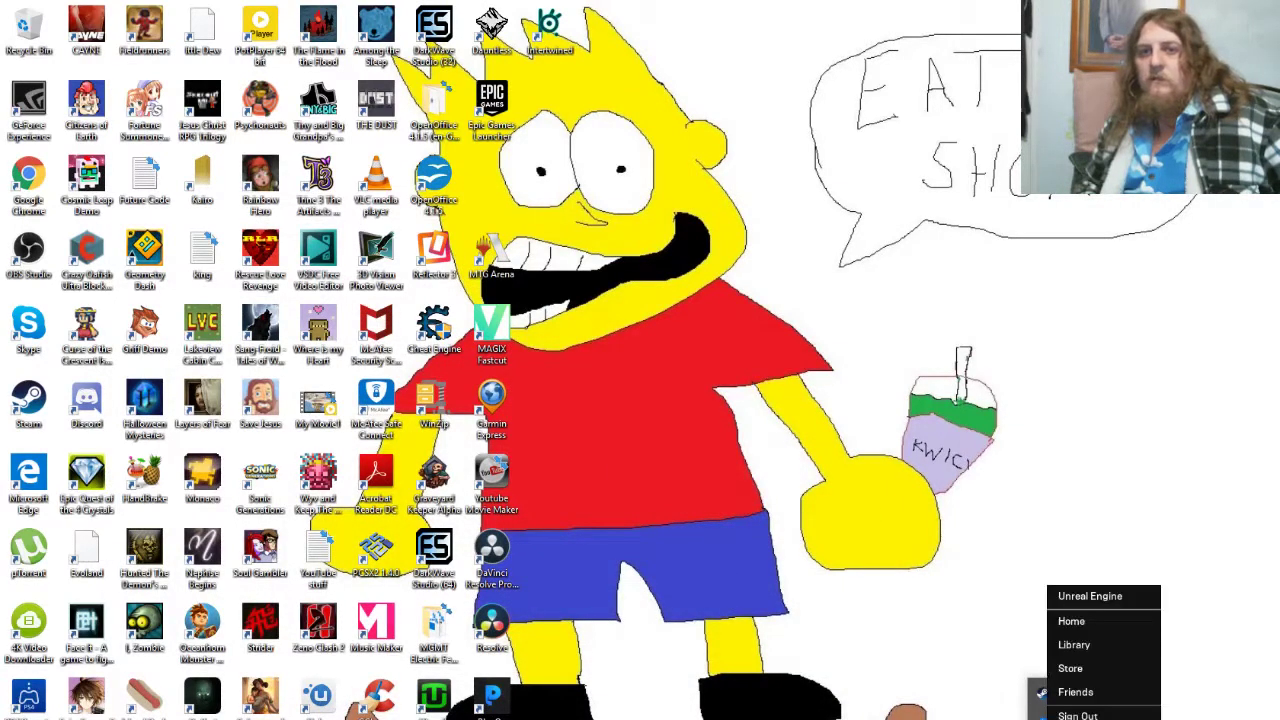
pyautogui.click(977, 710)
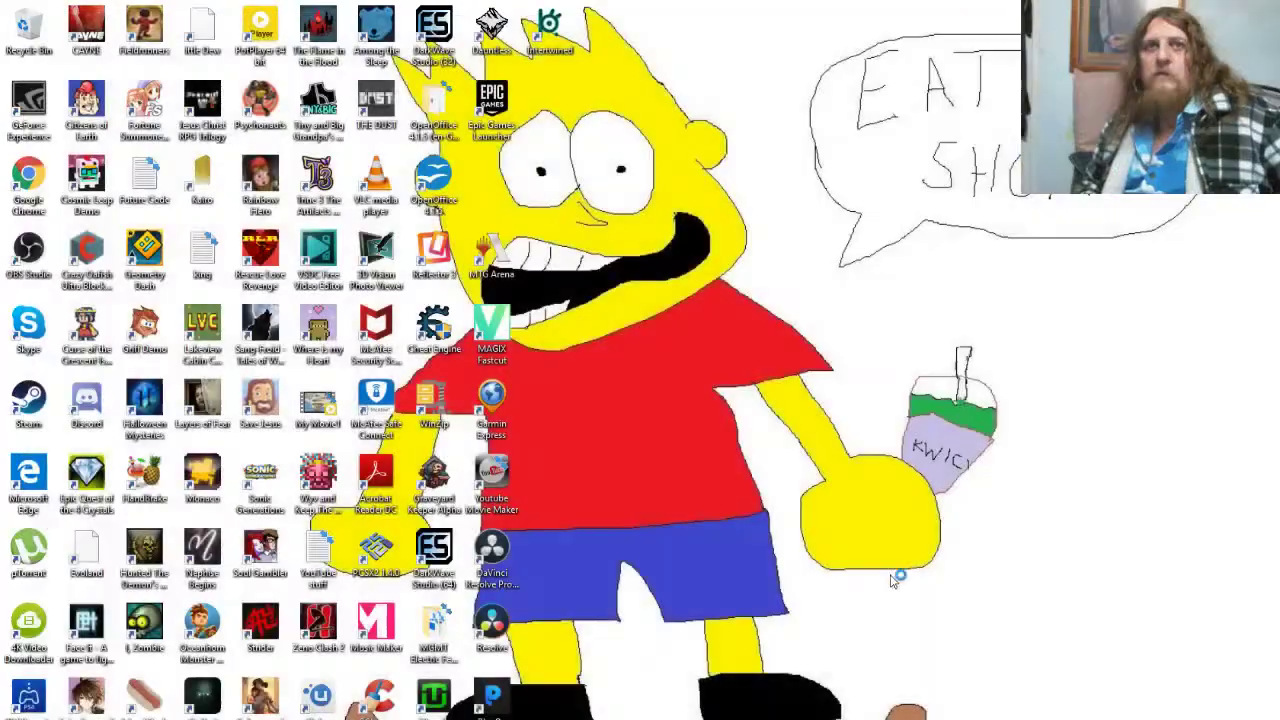
# Step: Confirm in Task Manager that no EpicGamesLauncher background process remains, then close Task Manager
pyautogui.rightClick(916, 719)
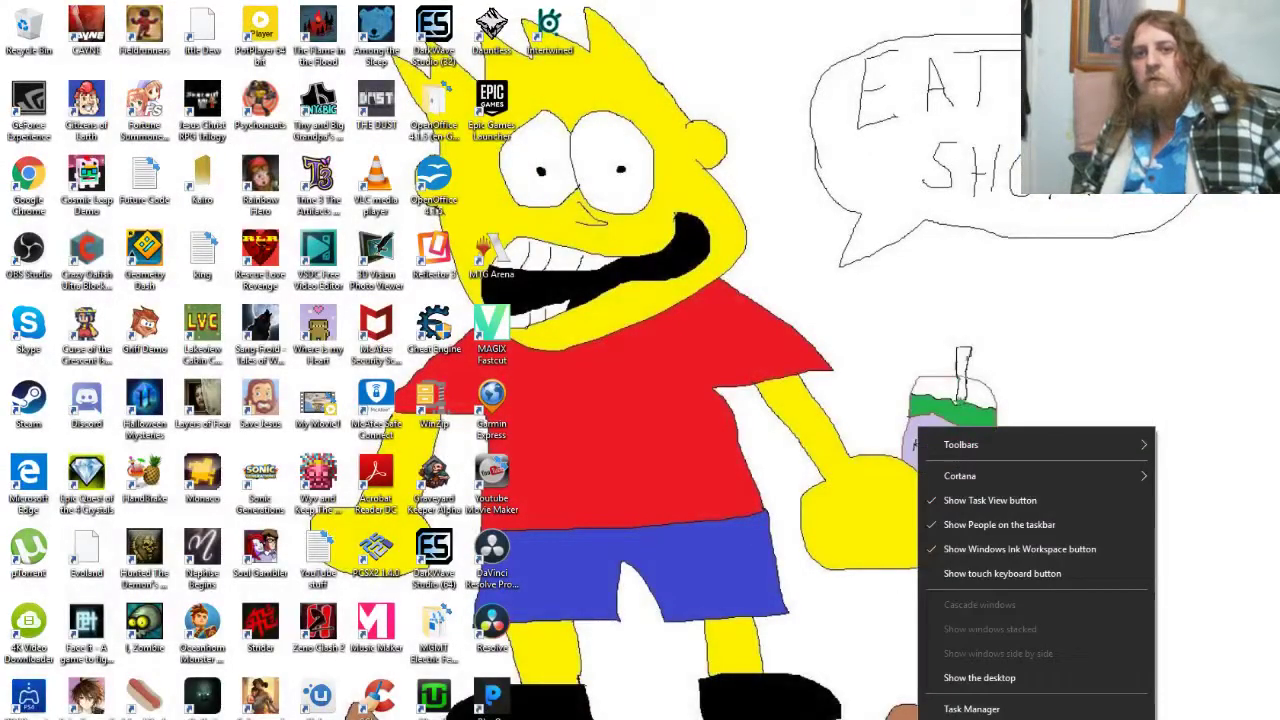
pyautogui.click(980, 702)
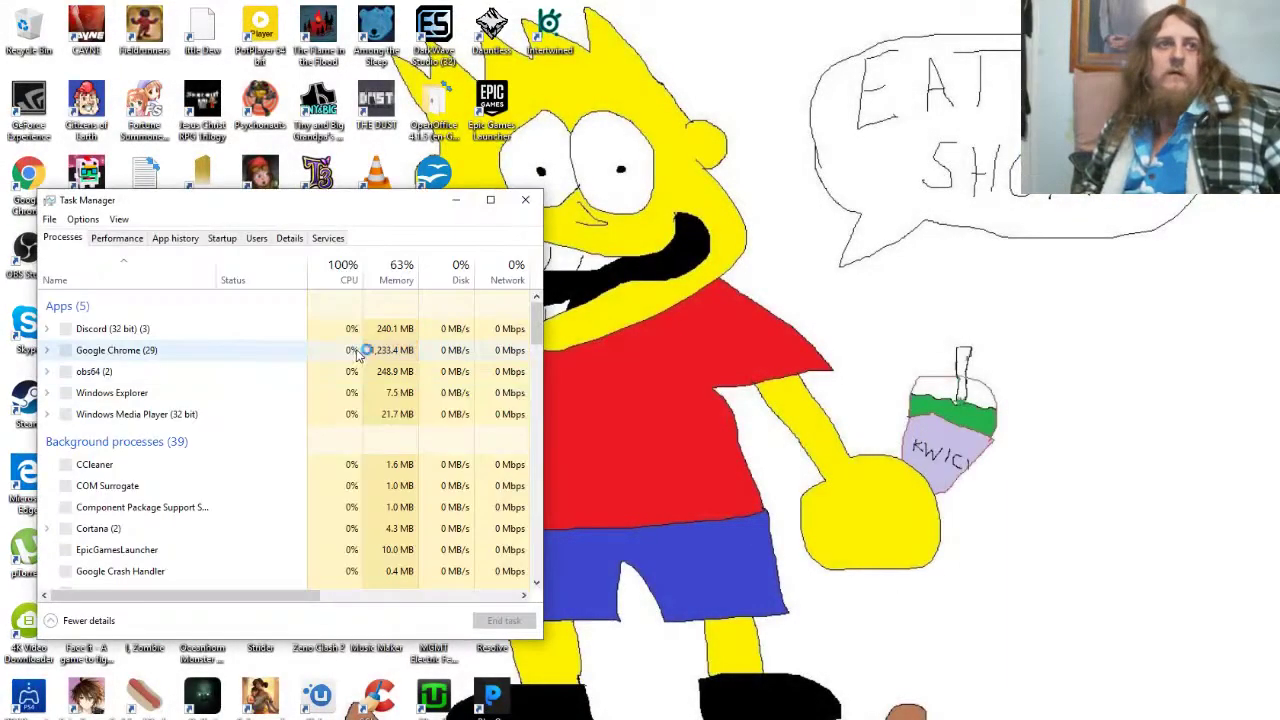
pyautogui.click(120, 392)
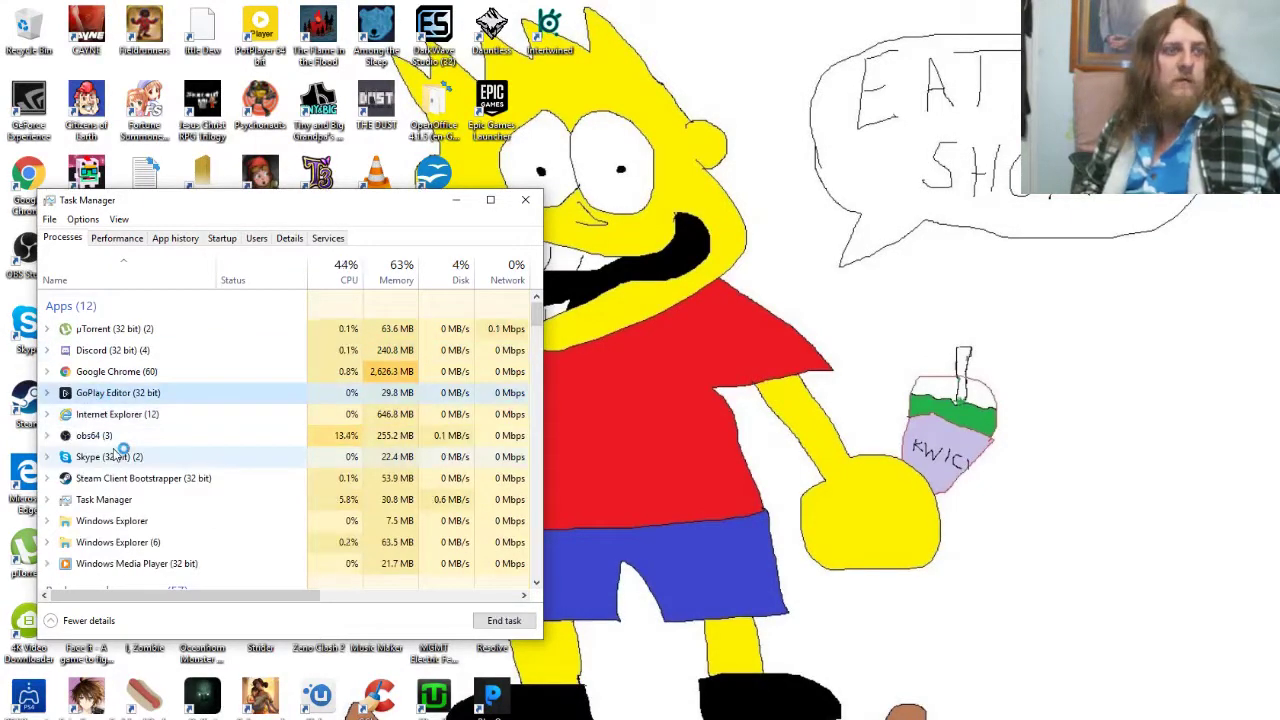
pyautogui.scroll(-4, 120, 450)
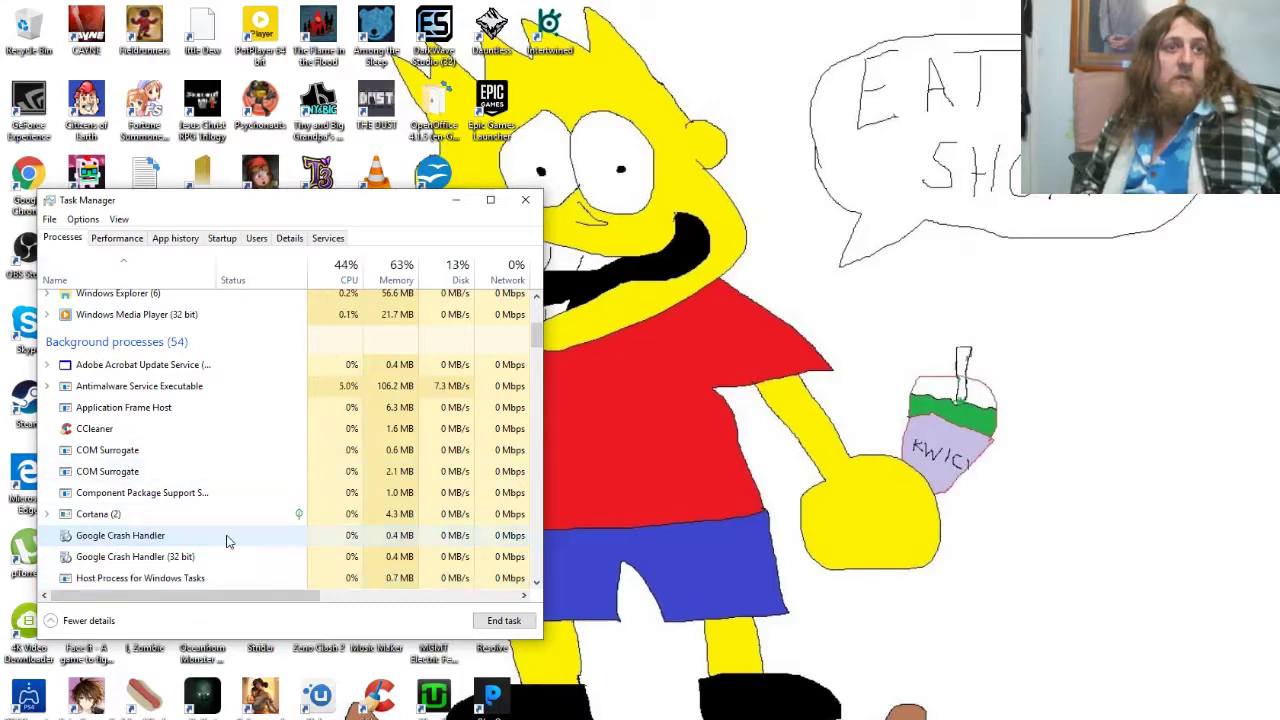
pyautogui.scroll(-1, 140, 500)
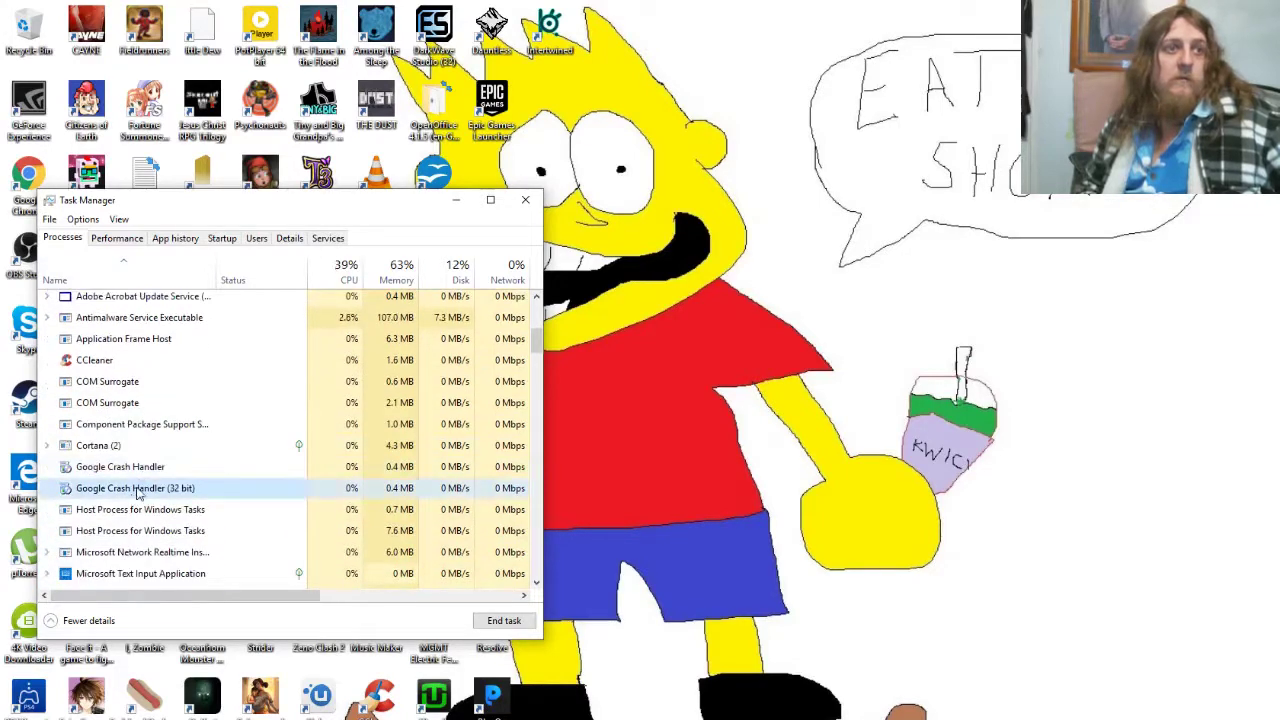
pyautogui.click(130, 384)
pyautogui.scroll(-2, 157, 455)
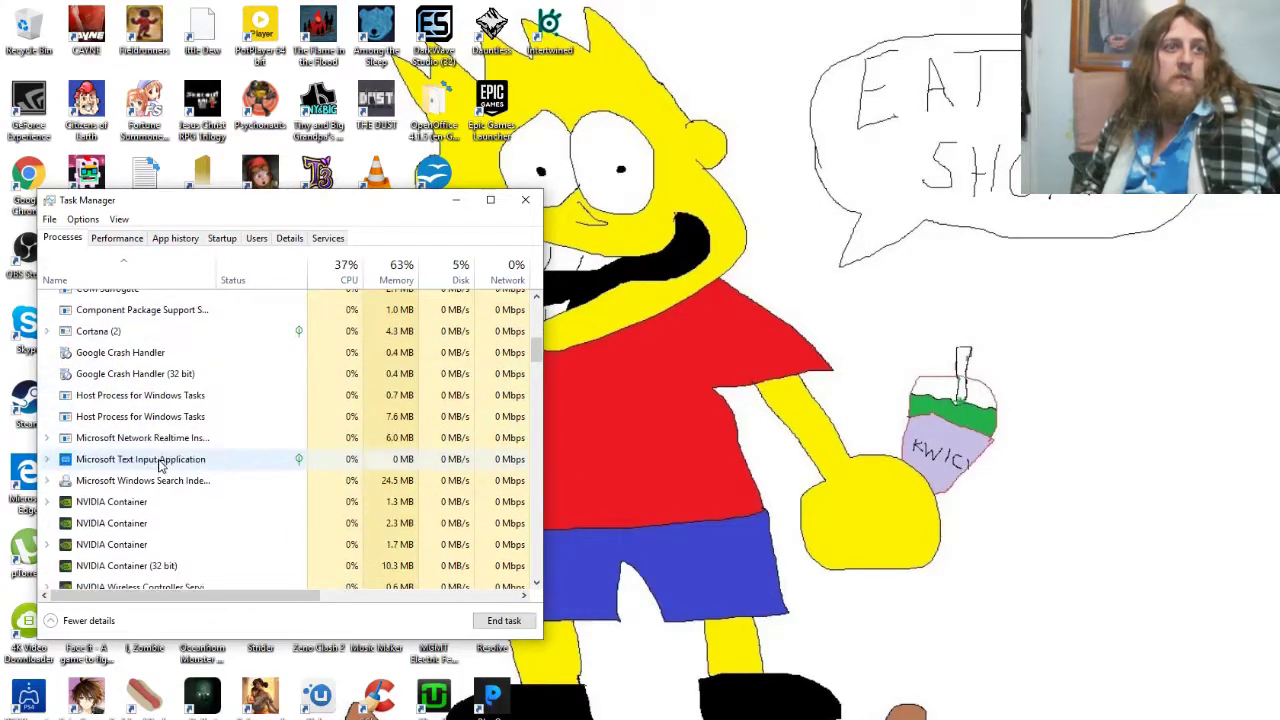
pyautogui.click(157, 460)
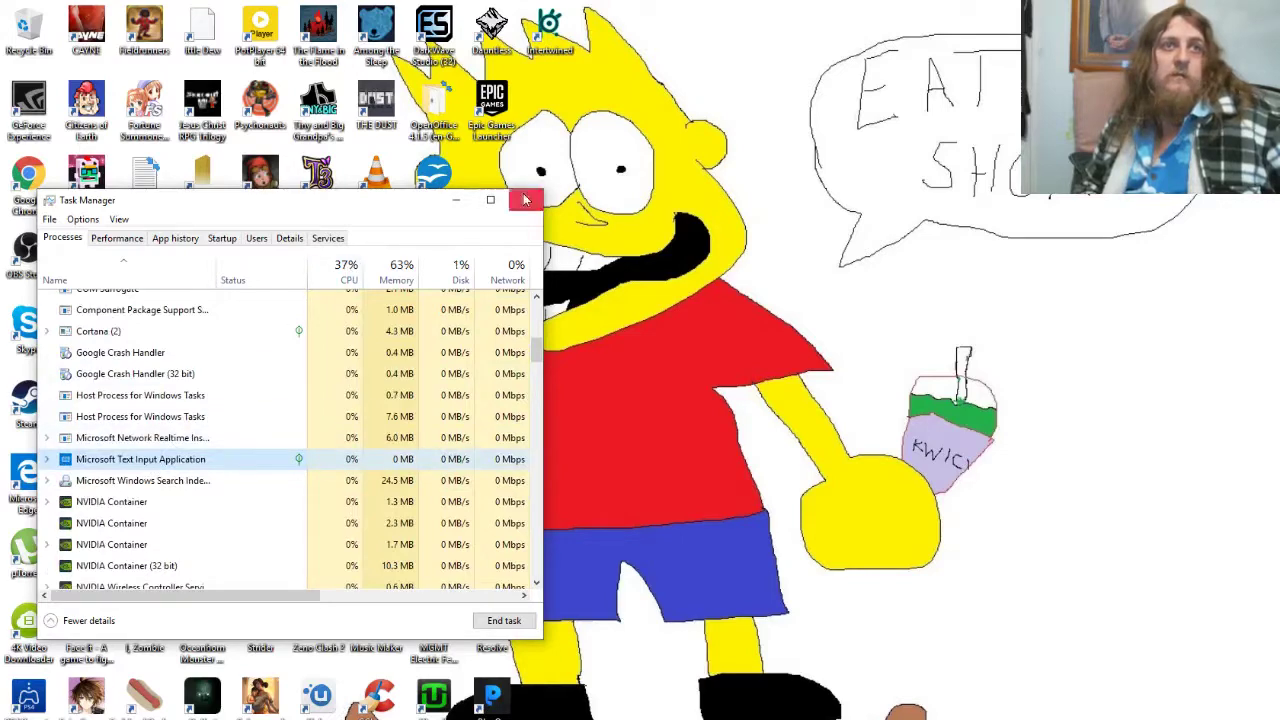
pyautogui.click(525, 199)
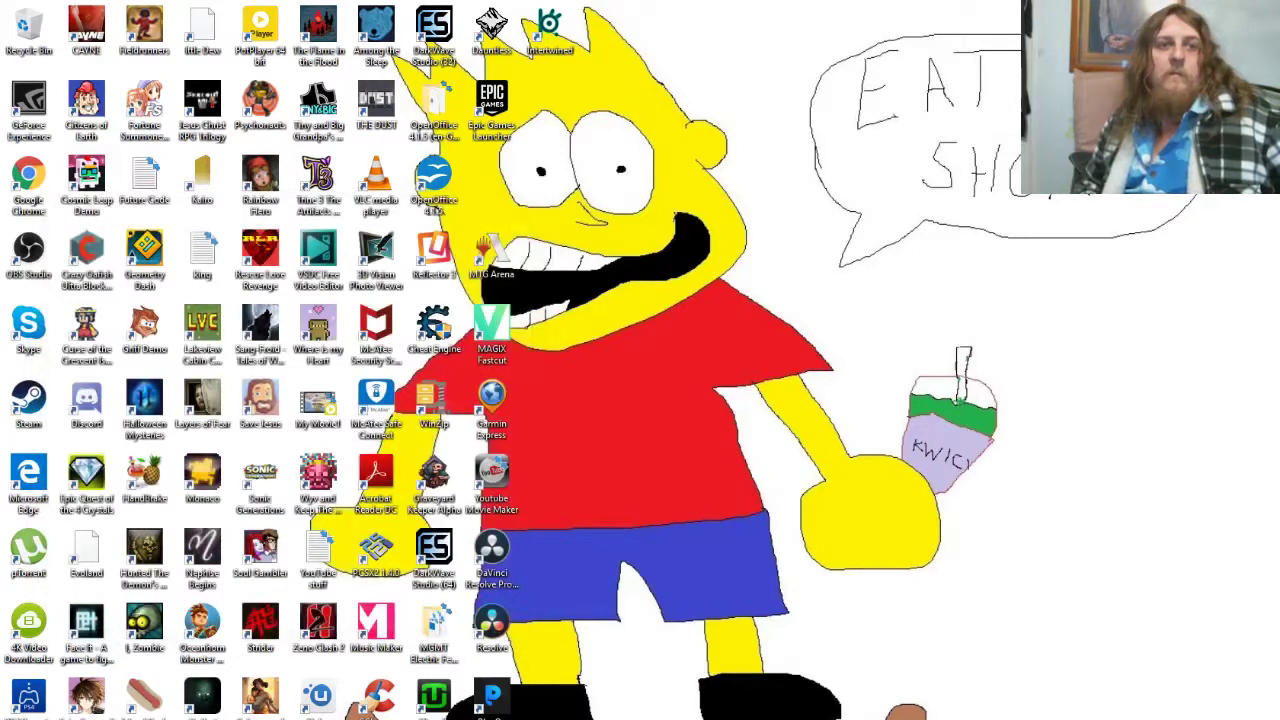
# Step: Delete the Intermediate and Saved folders from AppData\Local\EpicGamesLauncher, then minimize the folder window
pyautogui.moveTo(906, 710)
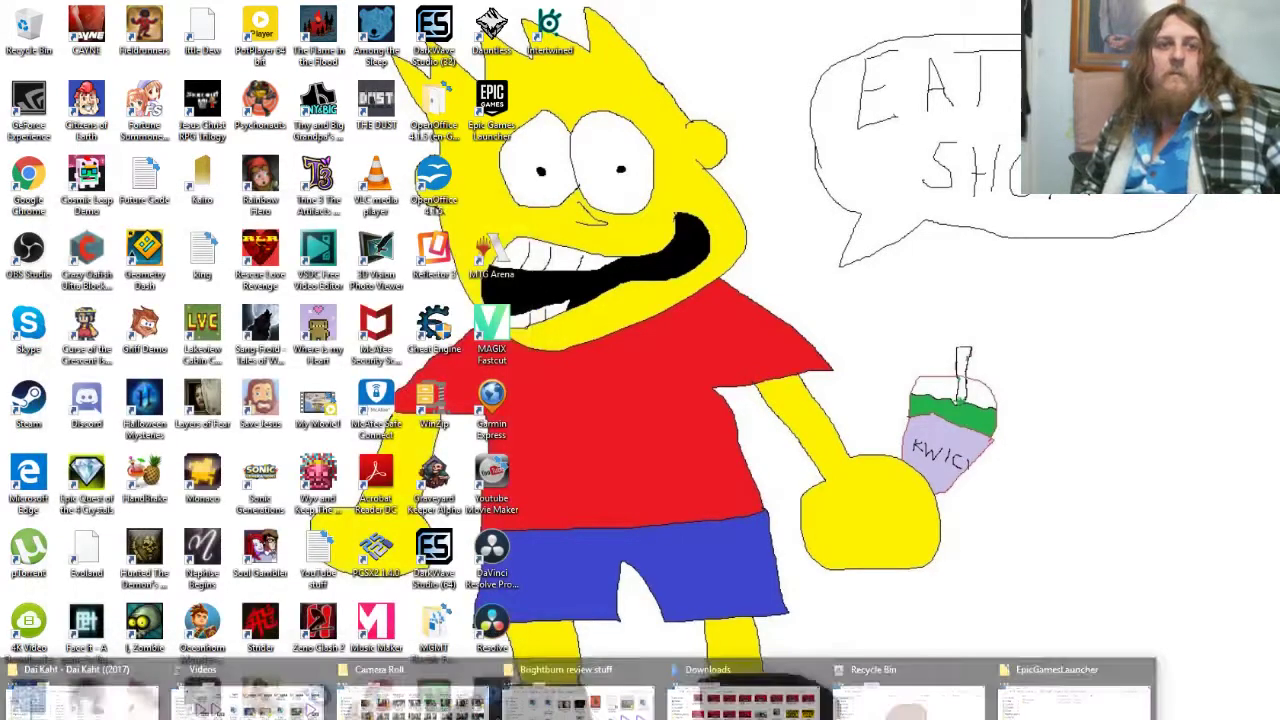
pyautogui.click(1034, 695)
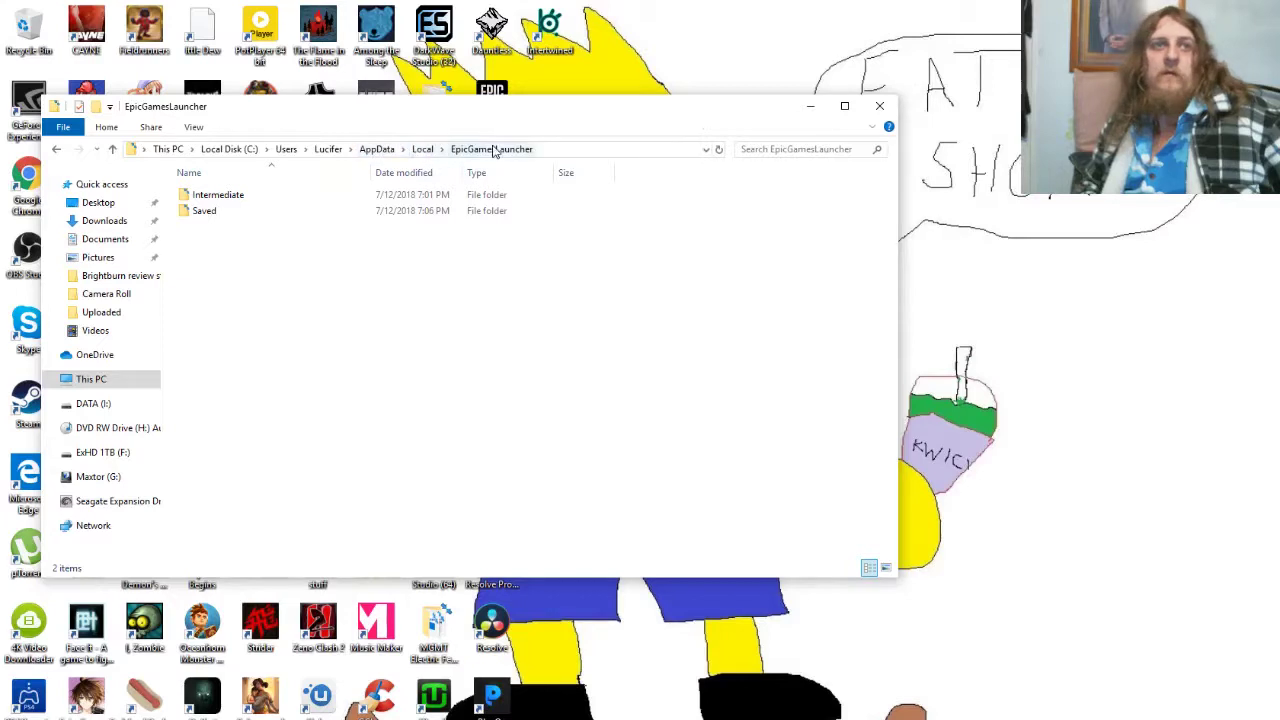
pyautogui.moveTo(222, 234); pyautogui.dragTo(194, 198)
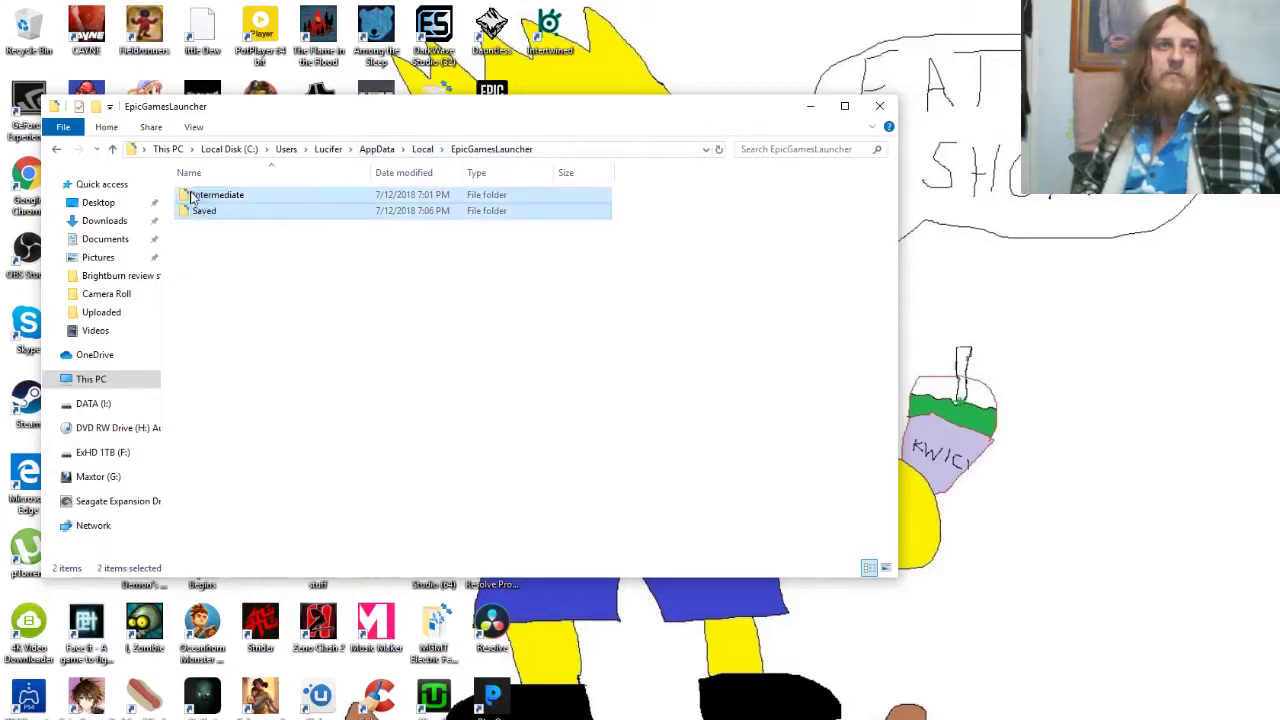
pyautogui.press('Delete')
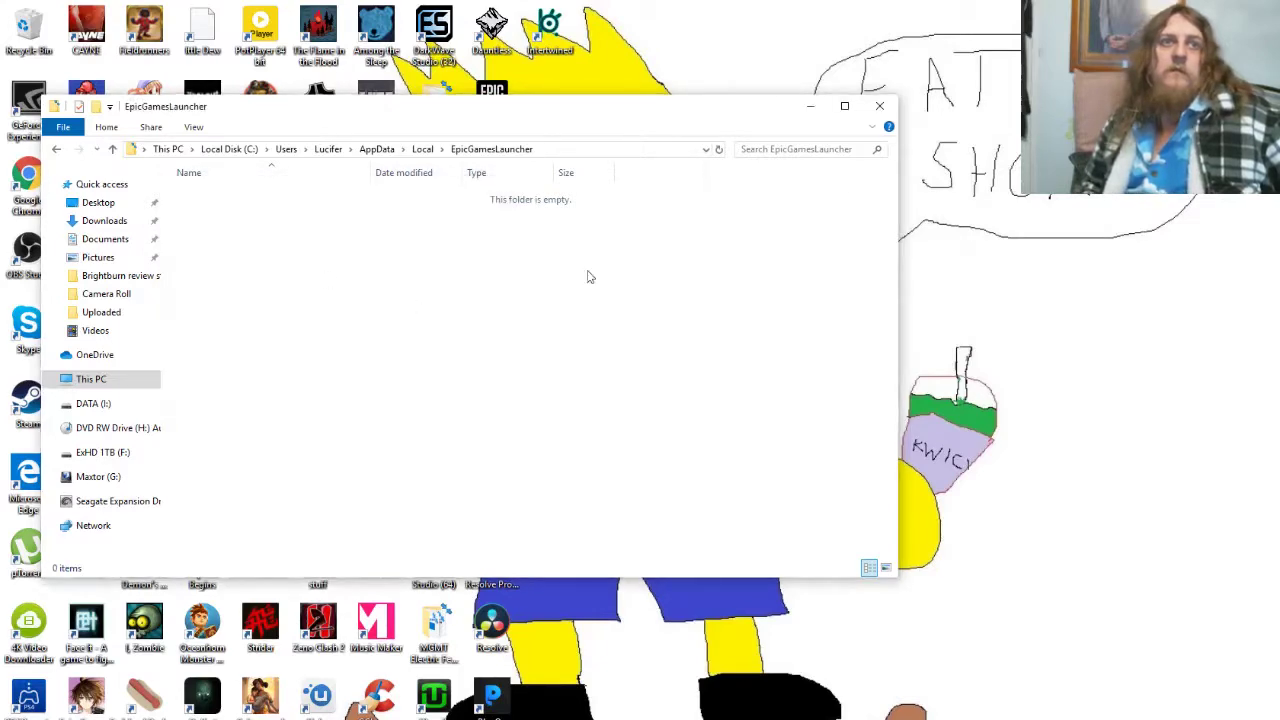
pyautogui.click(818, 110)
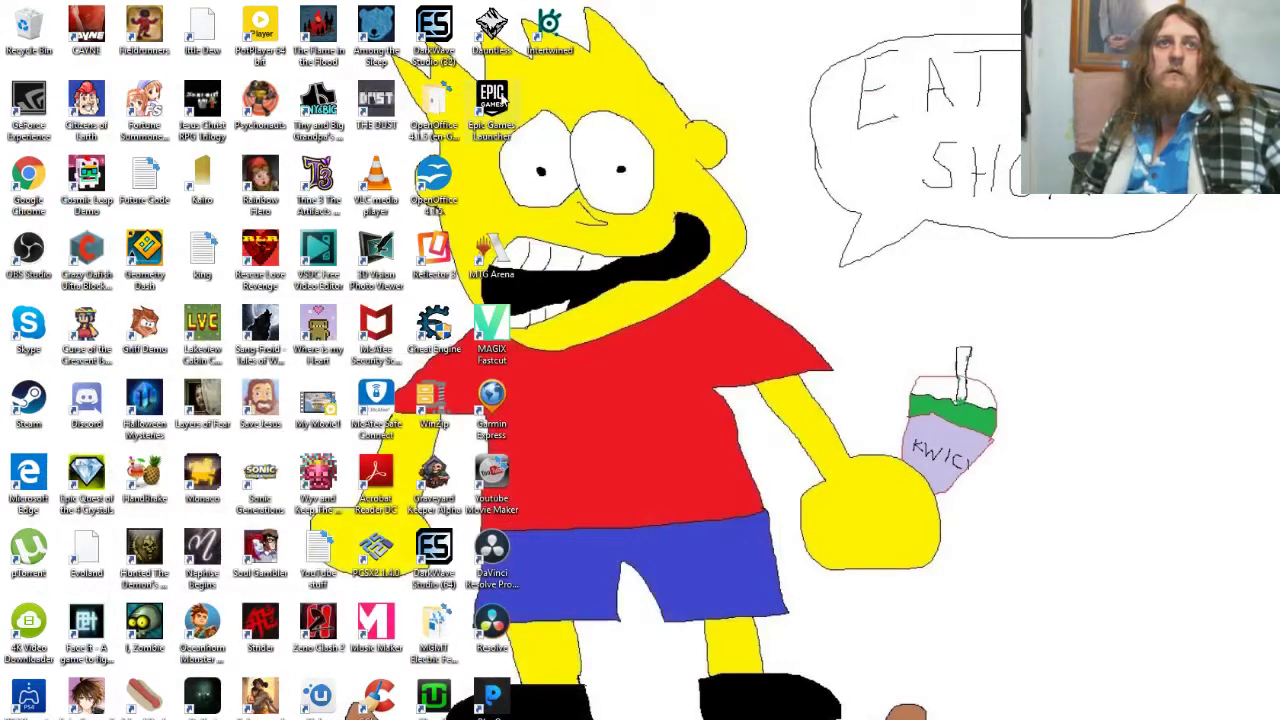
# Step: Relaunch Epic Games Launcher from its desktop shortcut and let the Home page load
pyautogui.doubleClick(497, 100)
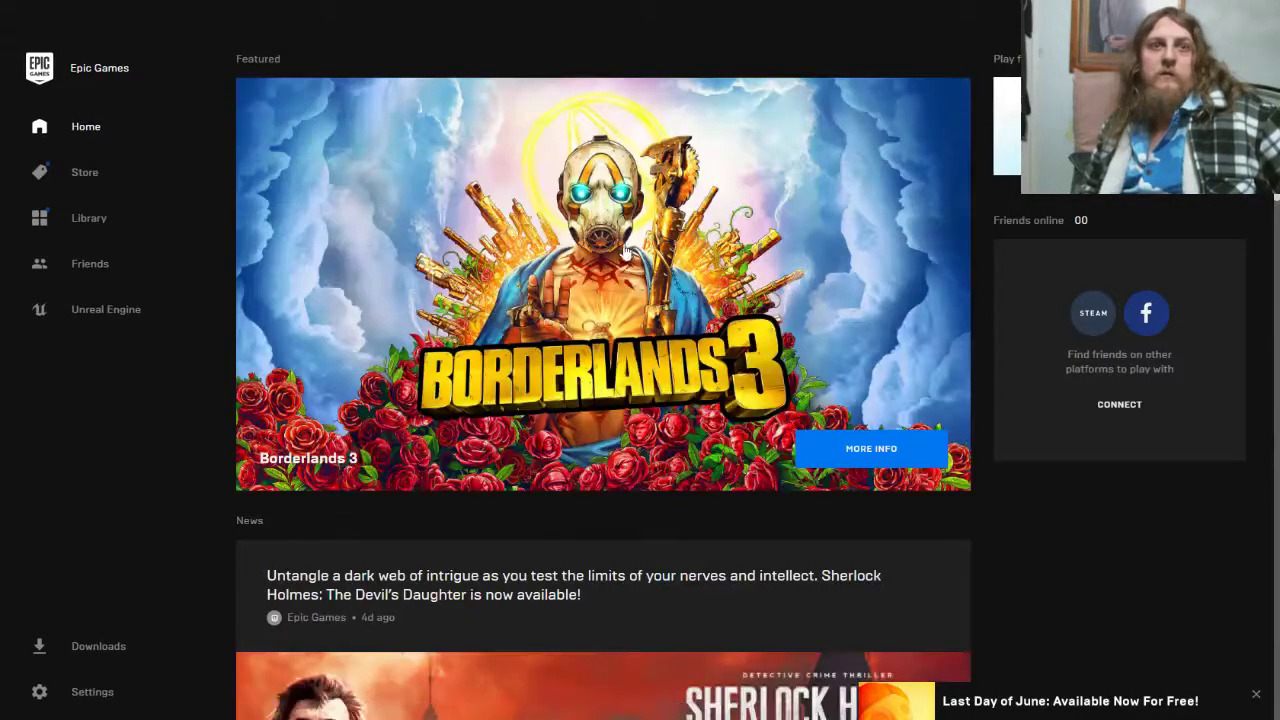
# Step: Scroll the Home page, then browse the Library showing RiME, Shakedown Hawaii and Dauntless artwork
pyautogui.scroll(-5, 722, 300)
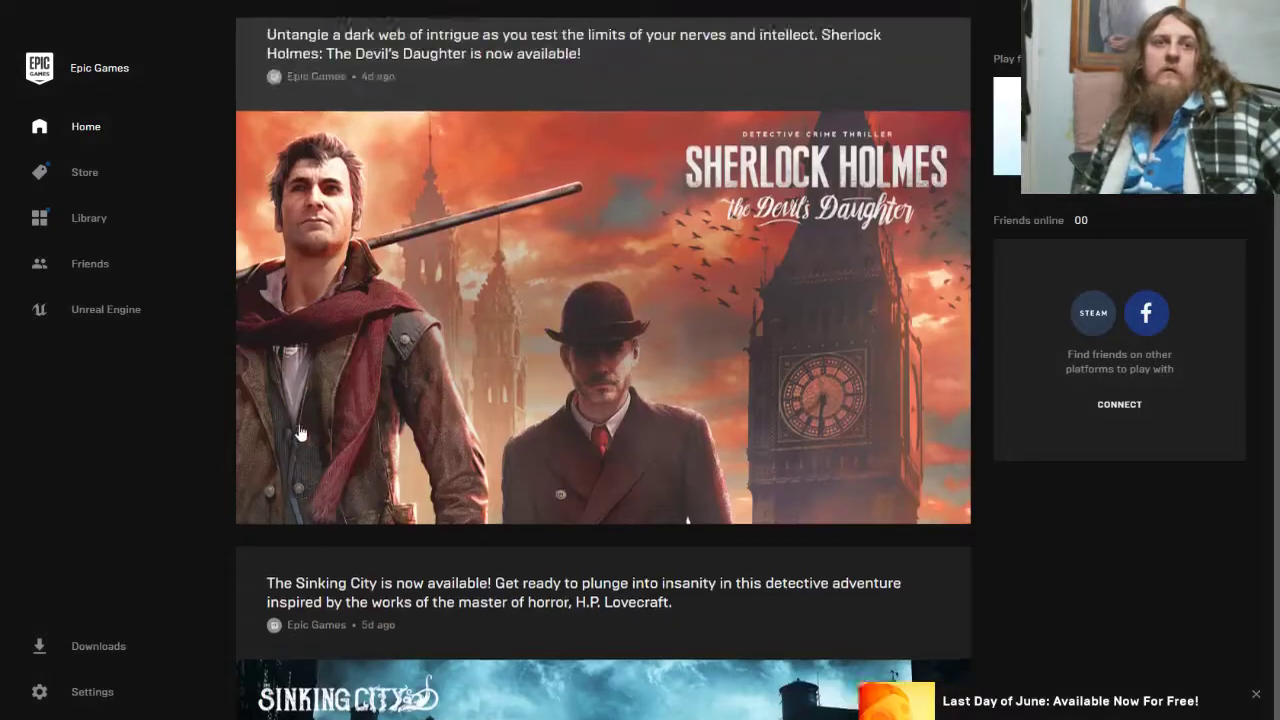
pyautogui.scroll(3, 400, 240)
pyautogui.click(80, 218)
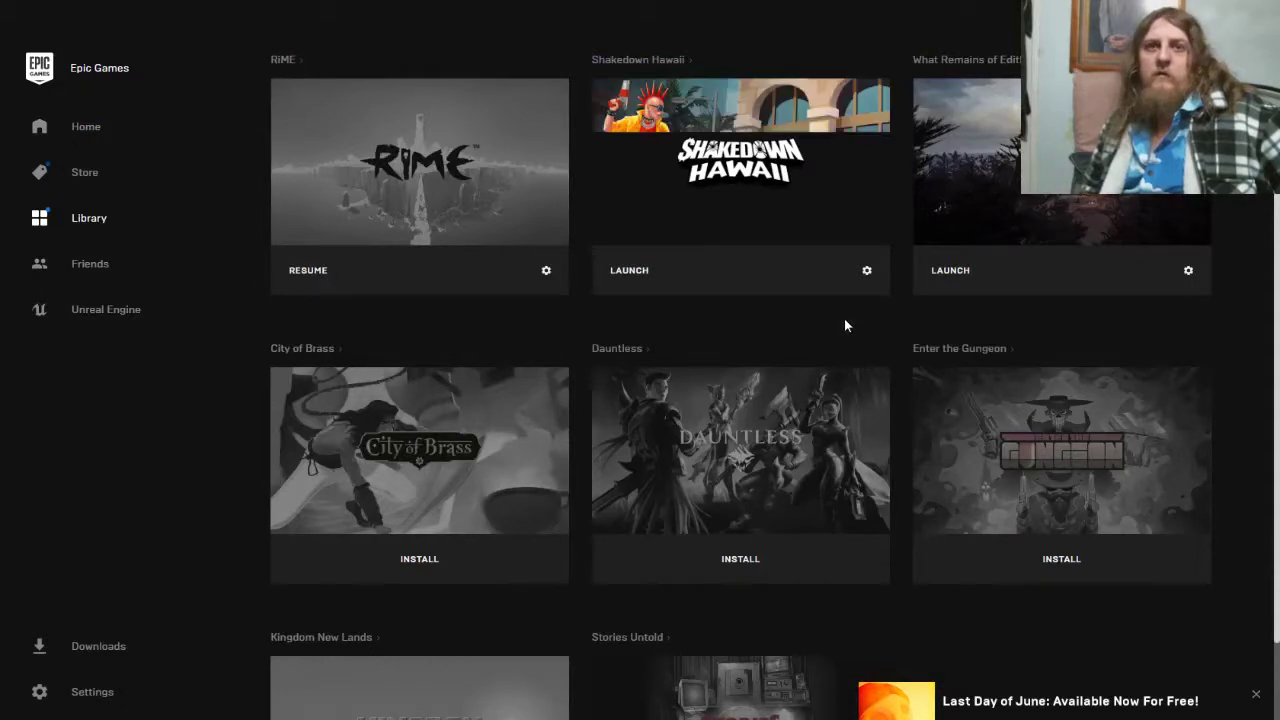
pyautogui.scroll(-2, 844, 318)
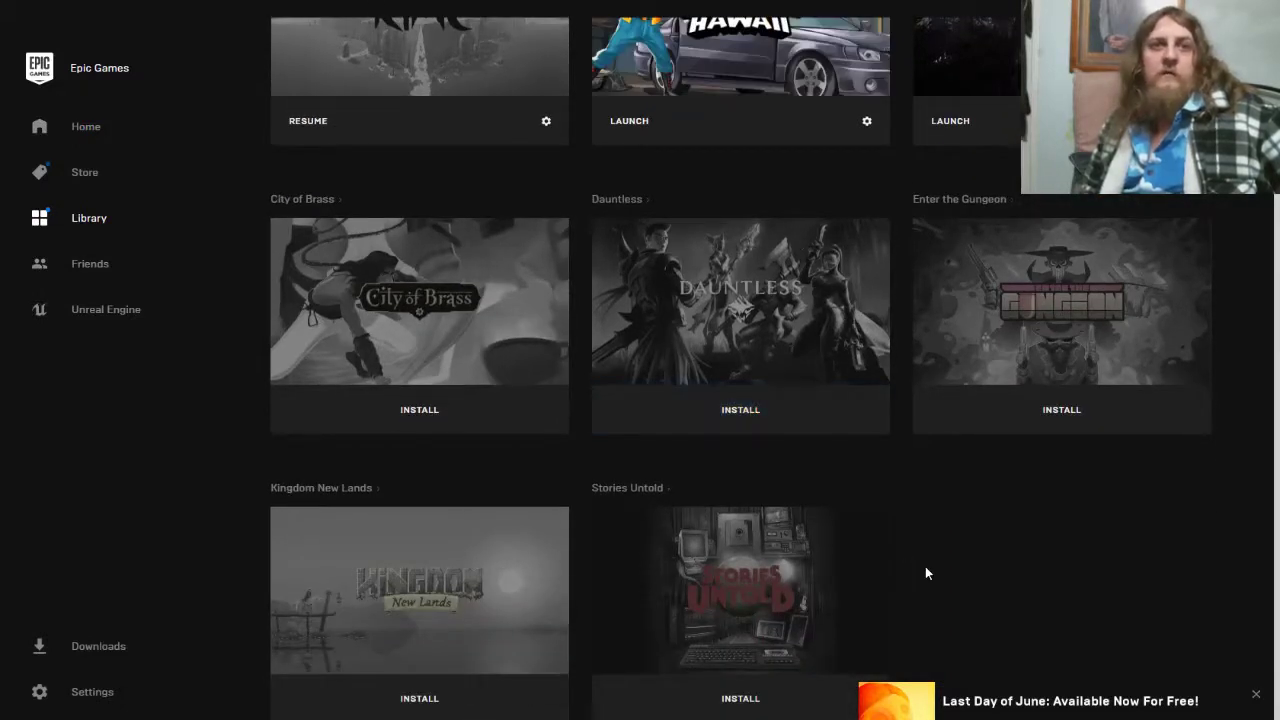
pyautogui.scroll(2, 925, 567)
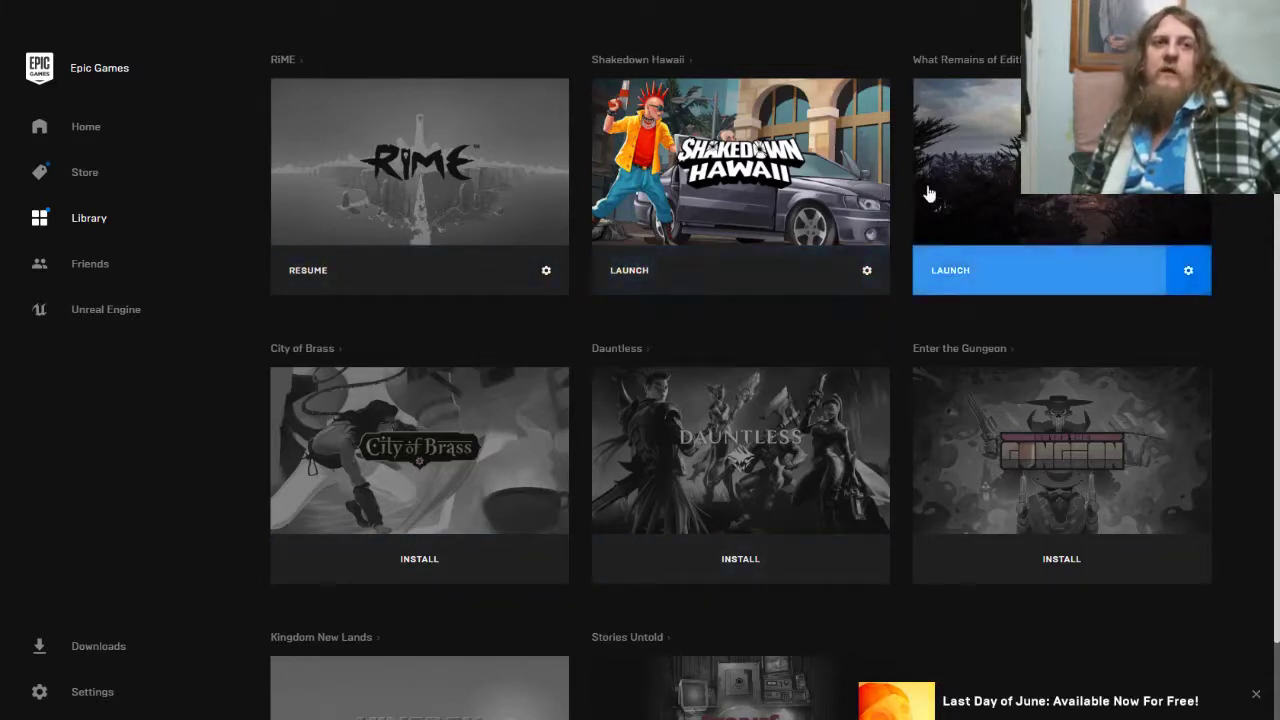
pyautogui.scroll(-1, 725, 340)
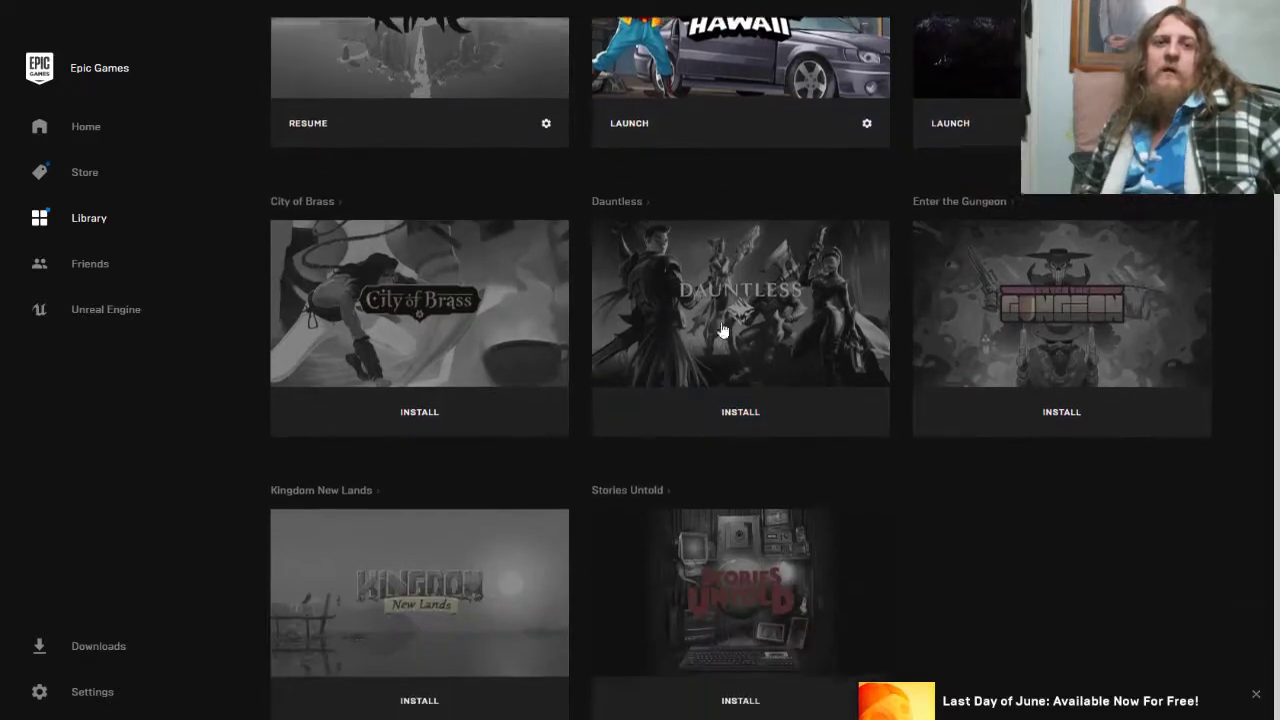
pyautogui.scroll(1, 980, 534)
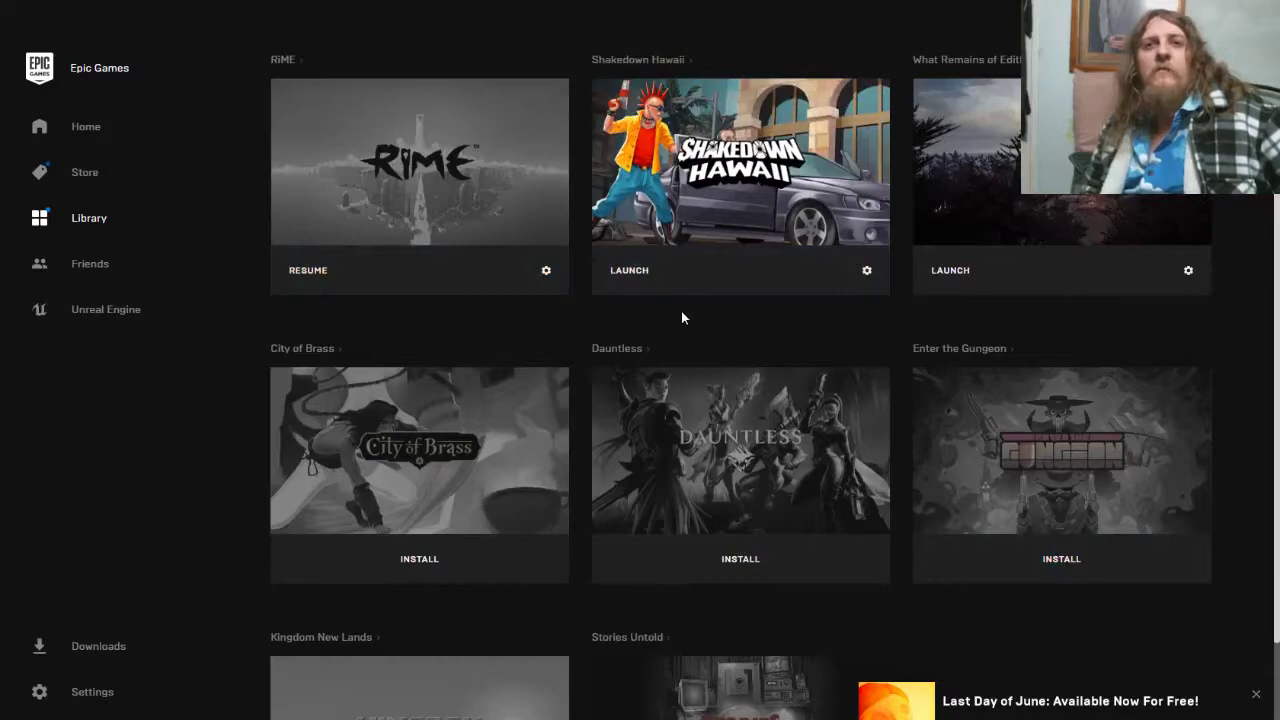
pyautogui.scroll(-1, 683, 318)
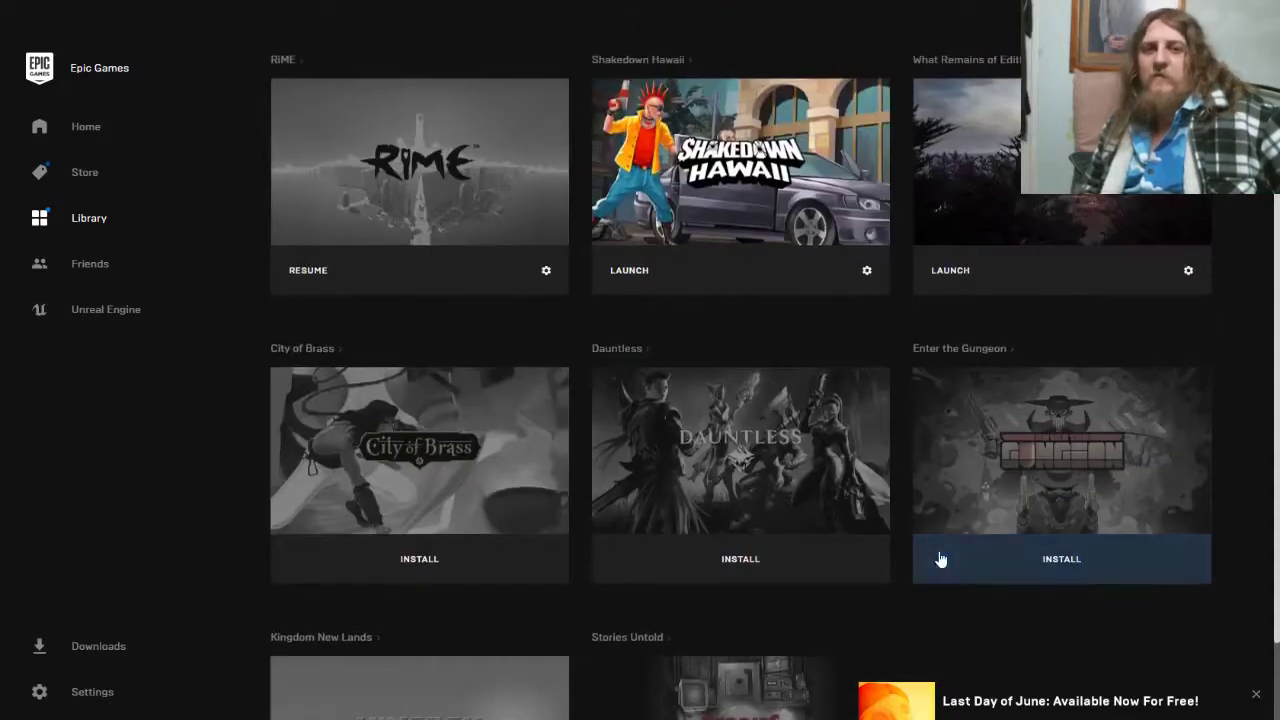